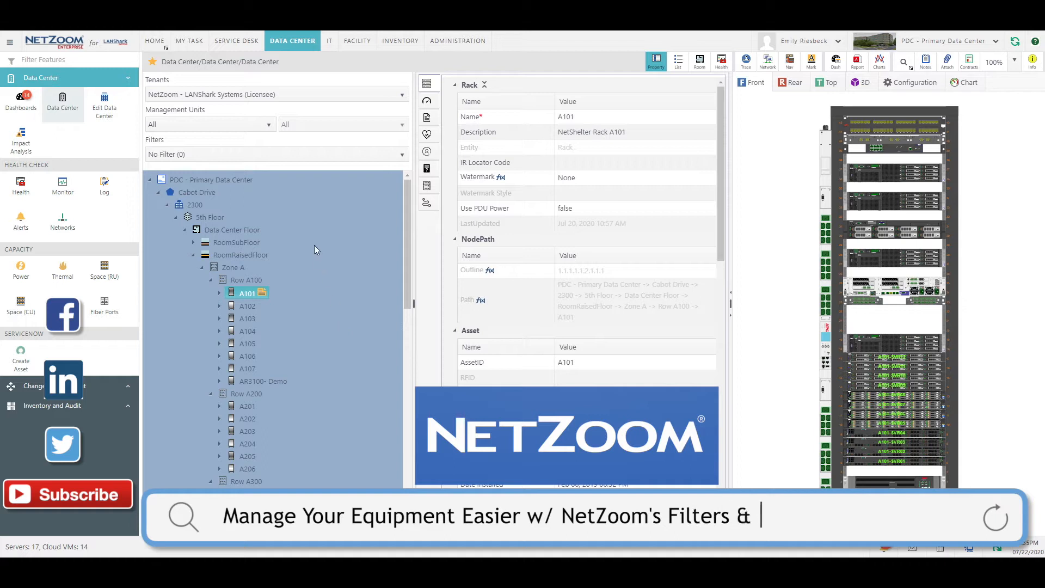
Filter the data center tree with the Add 2U Server filter and expand Zone B
{"action": "left_click", "coordinate": [185, 154]}
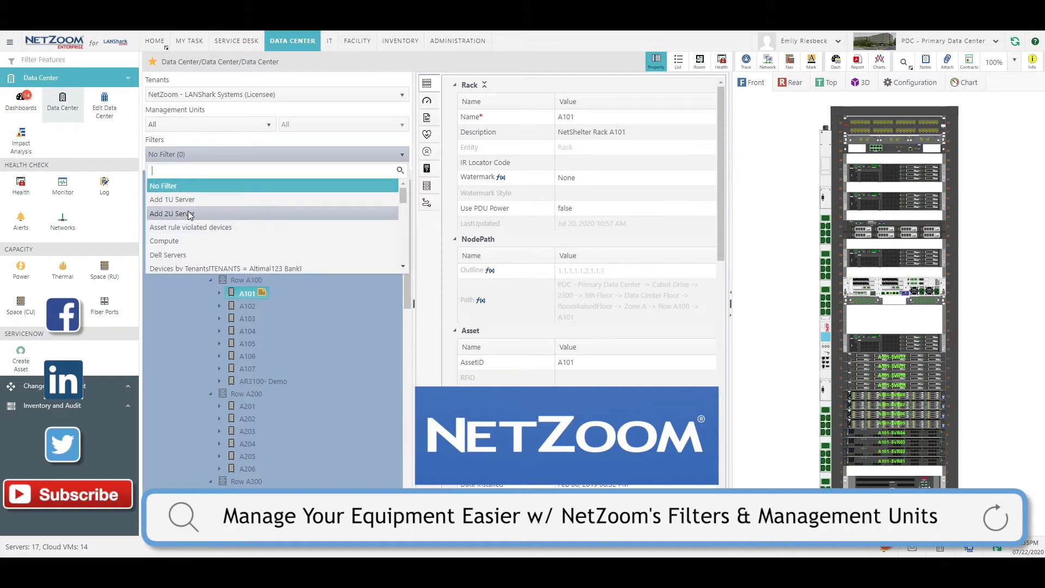
{"action": "left_click", "coordinate": [190, 214]}
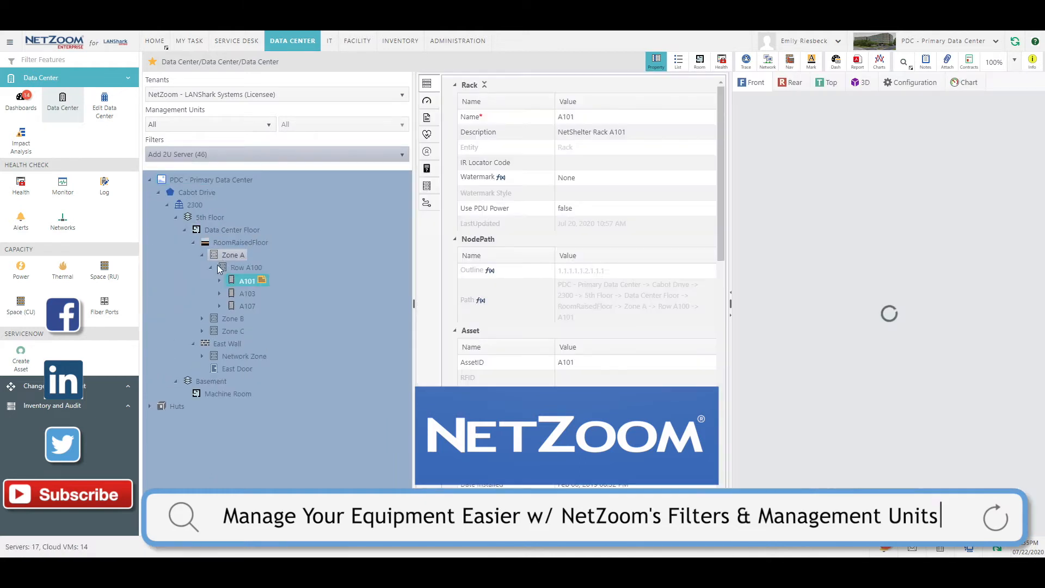
{"action": "left_click", "coordinate": [202, 319]}
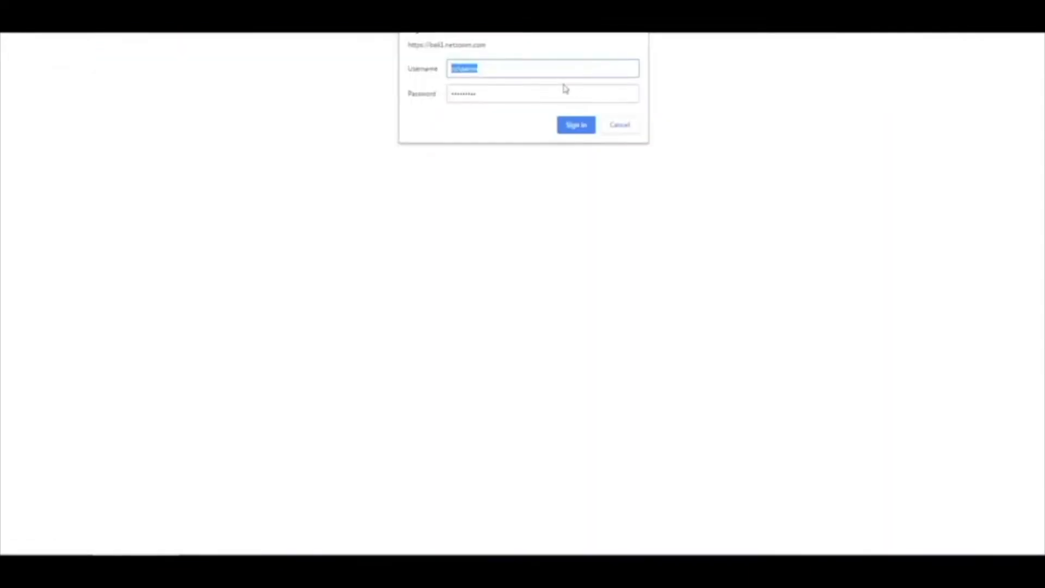
Sign in with the prefilled credentials and open the Racks By Capacity filter settings in Administration
{"action": "left_click_drag", "start_coordinate": [499, 68], "coordinate": [461, 69]}
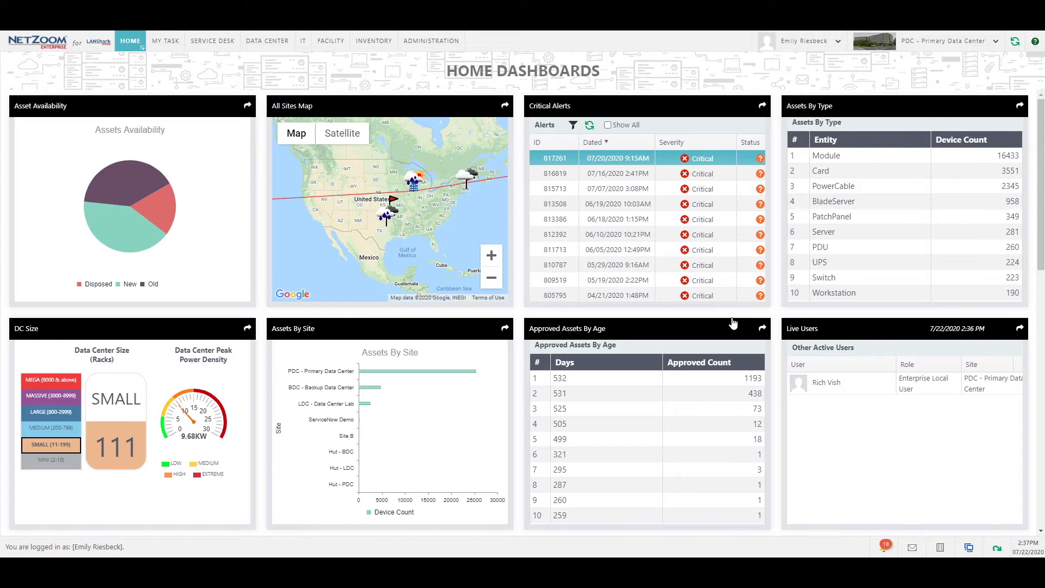
{"action": "left_click", "coordinate": [443, 41]}
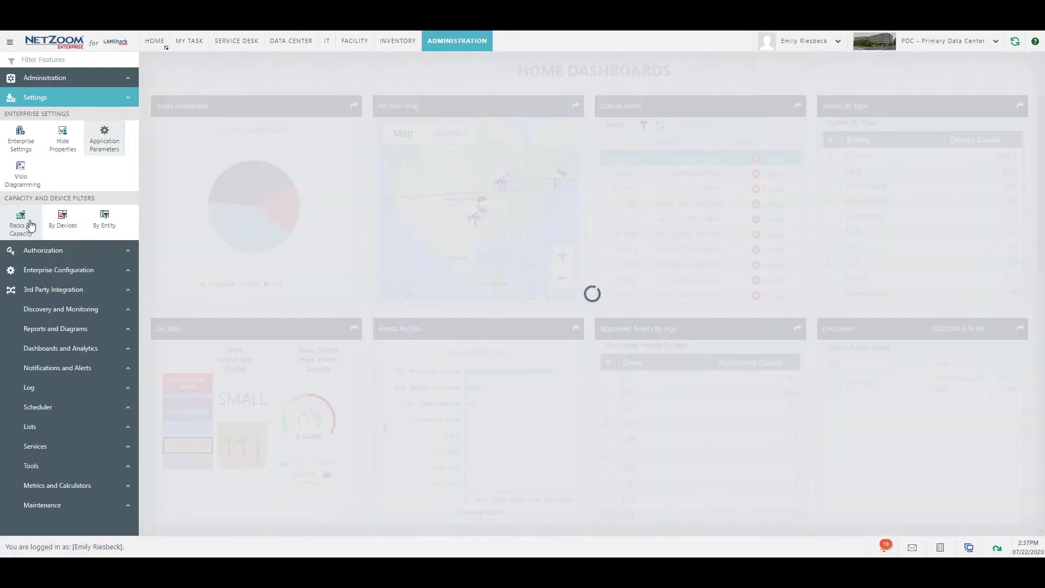
{"action": "left_click", "coordinate": [30, 223]}
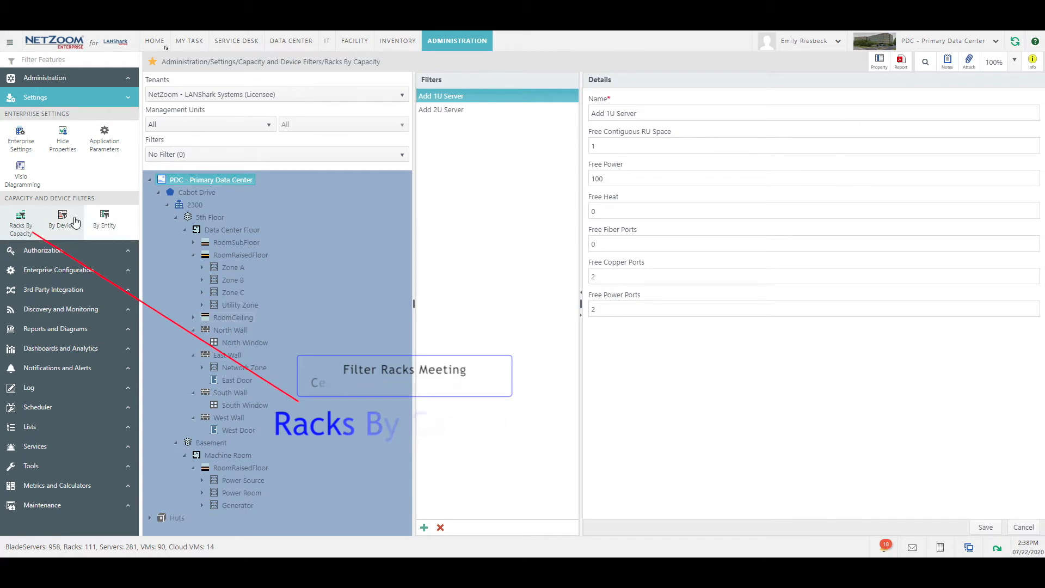
Review the By Devices and By Entity filter definitions and return to the Racks By Capacity filters
{"action": "left_click", "coordinate": [49, 220]}
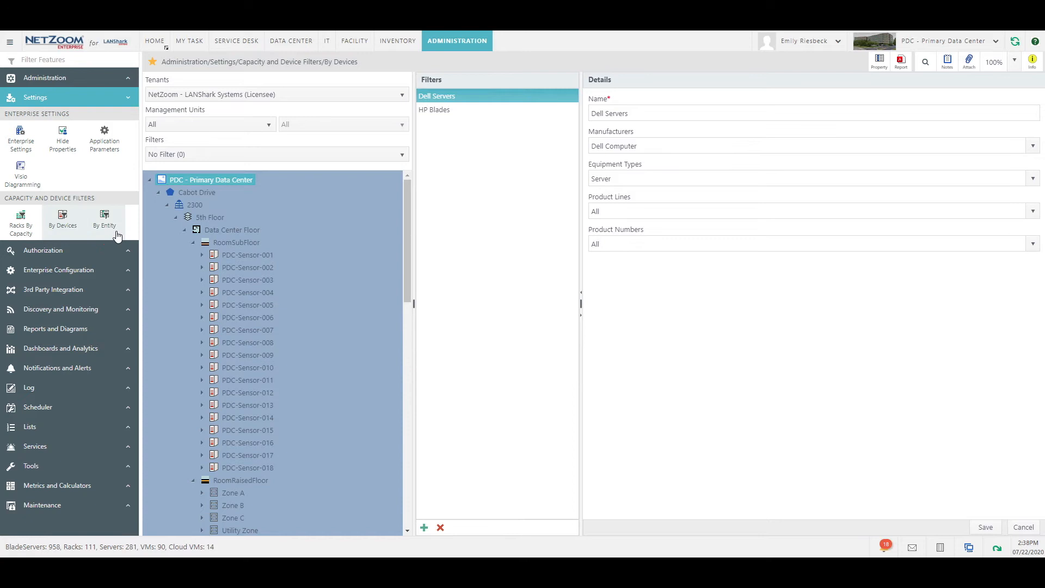
{"action": "left_click", "coordinate": [116, 234]}
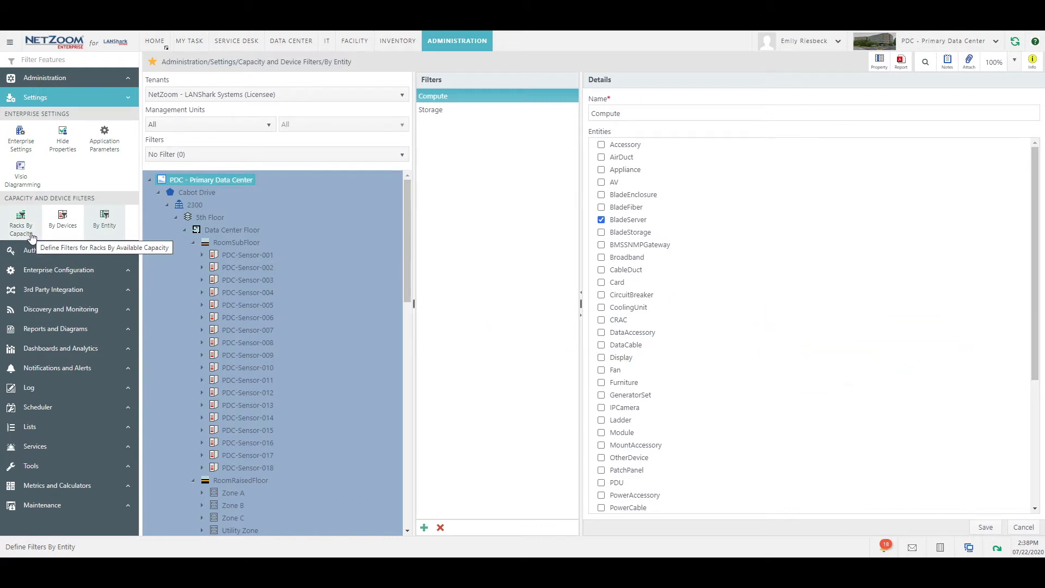
{"action": "left_click", "coordinate": [31, 238]}
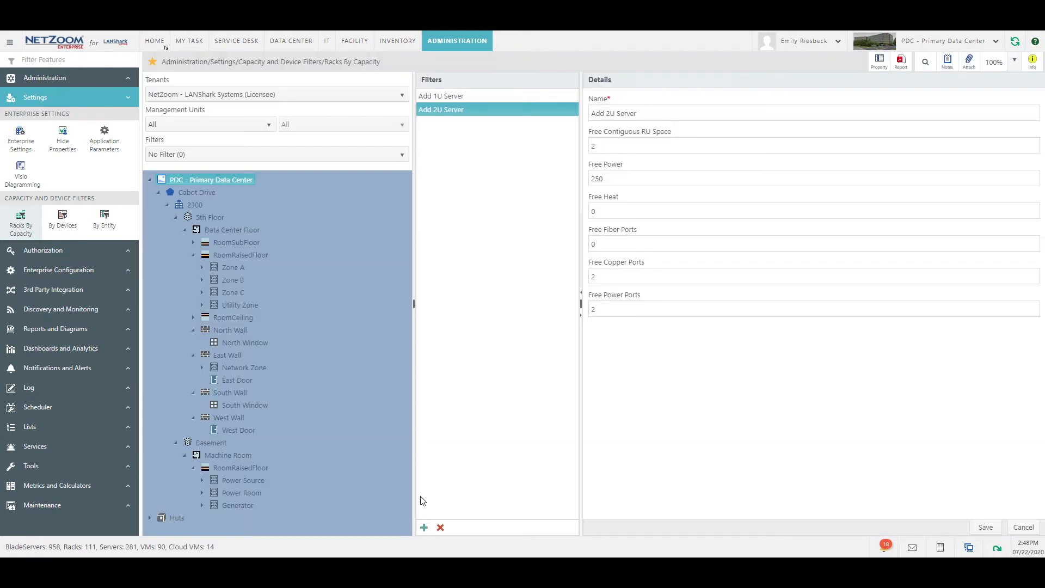
Create a rack capacity filter named 2RU Filter with 2 RU of free contiguous space
{"action": "left_click", "coordinate": [424, 527]}
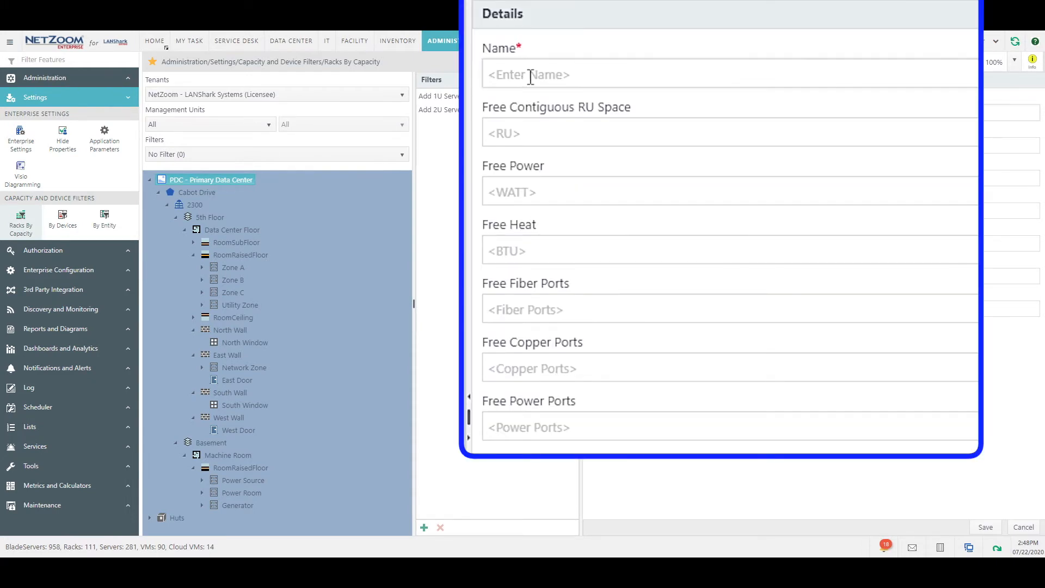
{"action": "type", "text": "2RU Filter"}
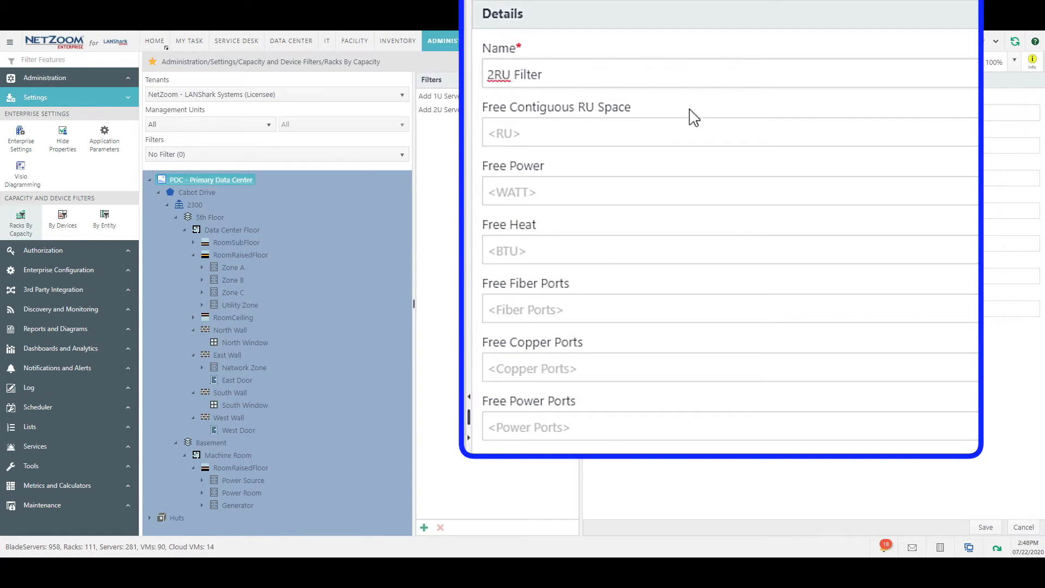
{"action": "left_click", "coordinate": [621, 137]}
{"action": "type", "text": "2"}
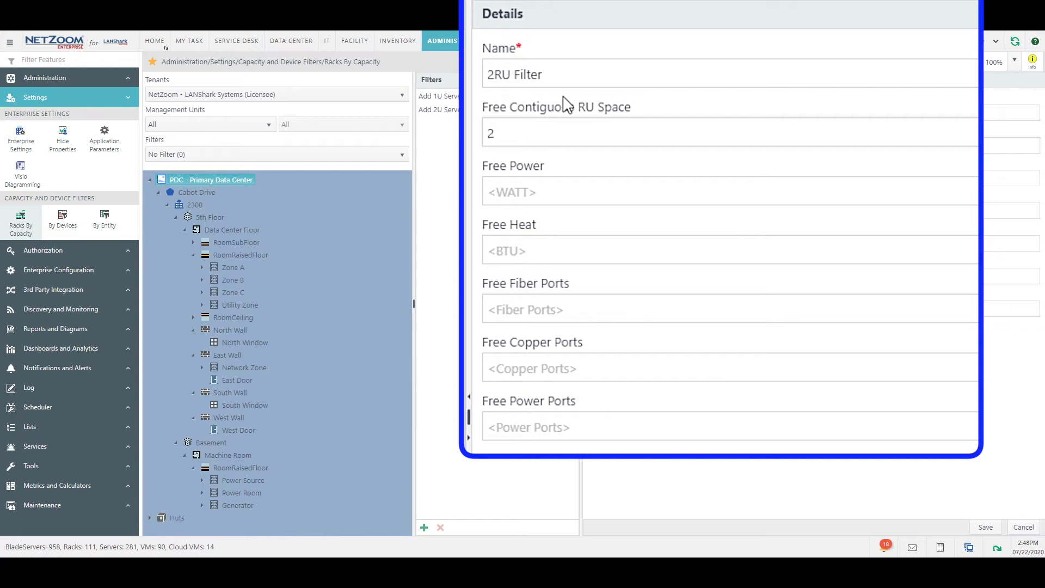
Set the new filter's free power to 250, free copper ports to 2 and free power ports to 2, and save it
{"action": "left_click", "coordinate": [562, 192]}
{"action": "type", "text": "250"}
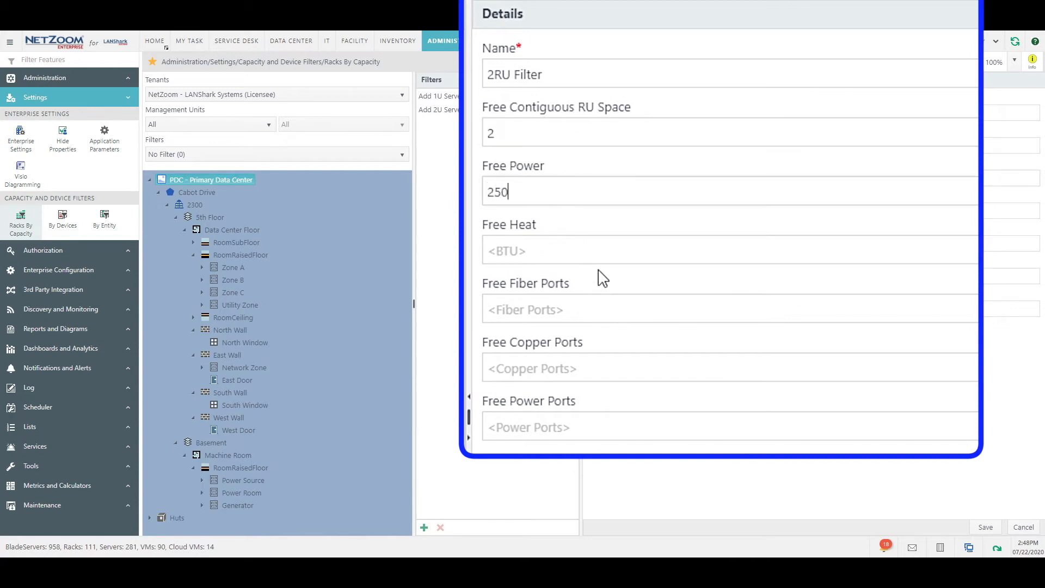
{"action": "left_click", "coordinate": [541, 364]}
{"action": "type", "text": "2"}
{"action": "left_click", "coordinate": [530, 427]}
{"action": "type", "text": "2"}
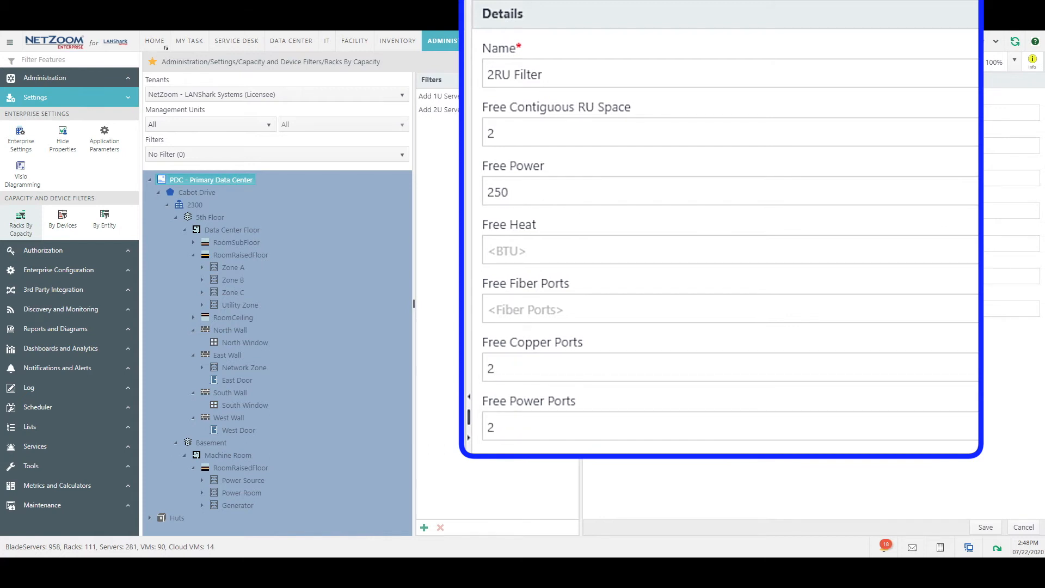
{"action": "left_click", "coordinate": [980, 528]}
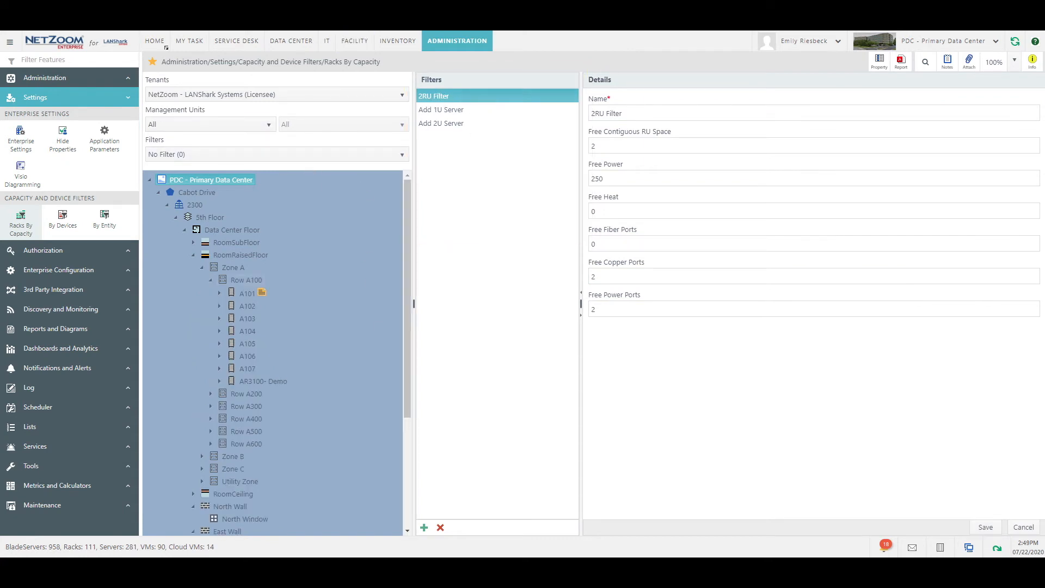
Expand Row A200 and Row A600 in Zone A and examine the unfiltered racks in the tree
{"action": "left_click", "coordinate": [210, 394]}
{"action": "scroll", "coordinate": [241, 279], "scroll_direction": "down", "scroll_amount": 2}
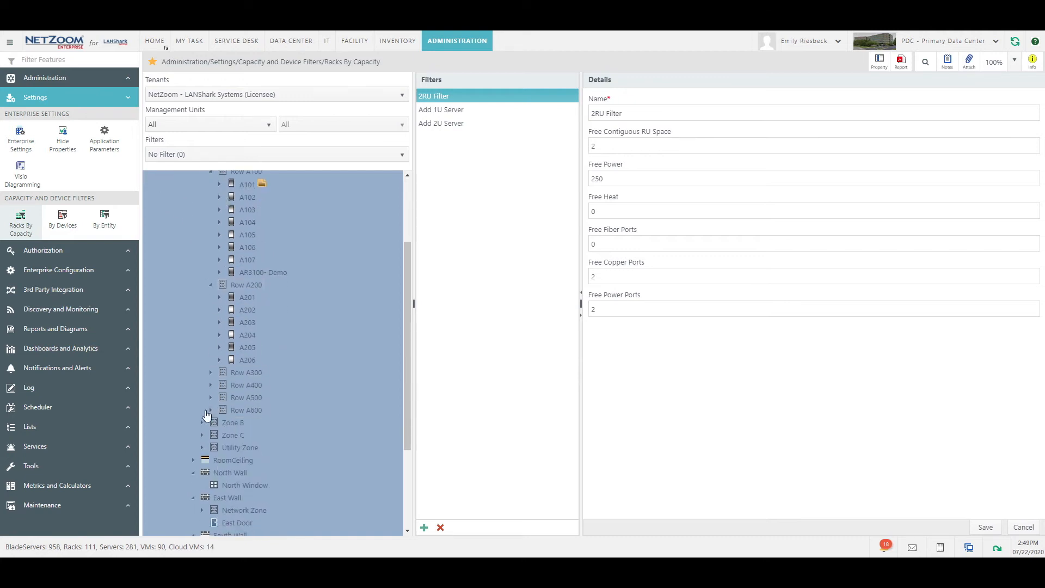
{"action": "left_click", "coordinate": [211, 411]}
{"action": "scroll", "coordinate": [216, 305], "scroll_direction": "up", "scroll_amount": 2}
{"action": "scroll", "coordinate": [243, 240], "scroll_direction": "down", "scroll_amount": 3}
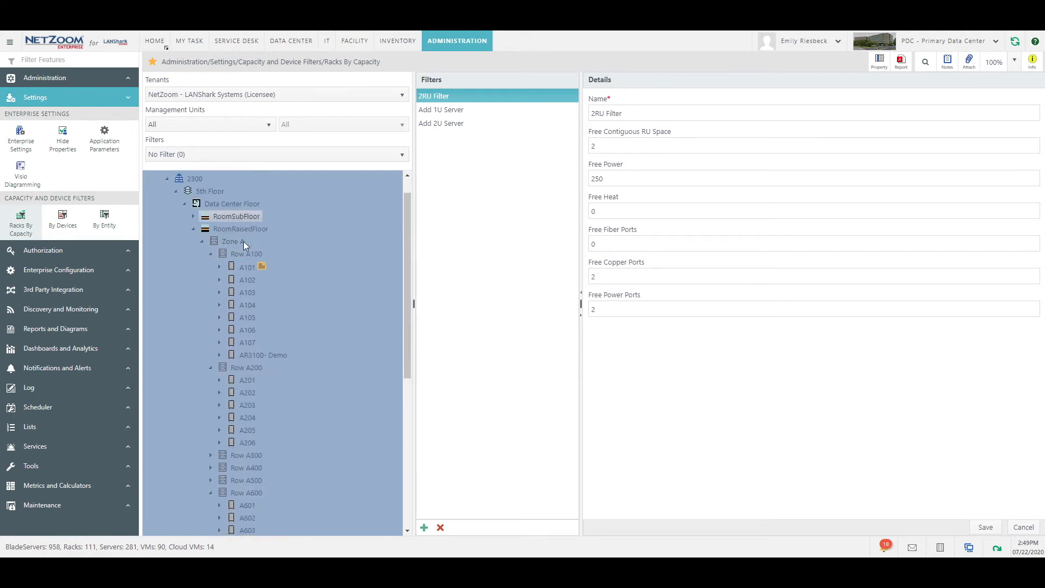
{"action": "scroll", "coordinate": [256, 370], "scroll_direction": "up", "scroll_amount": 1}
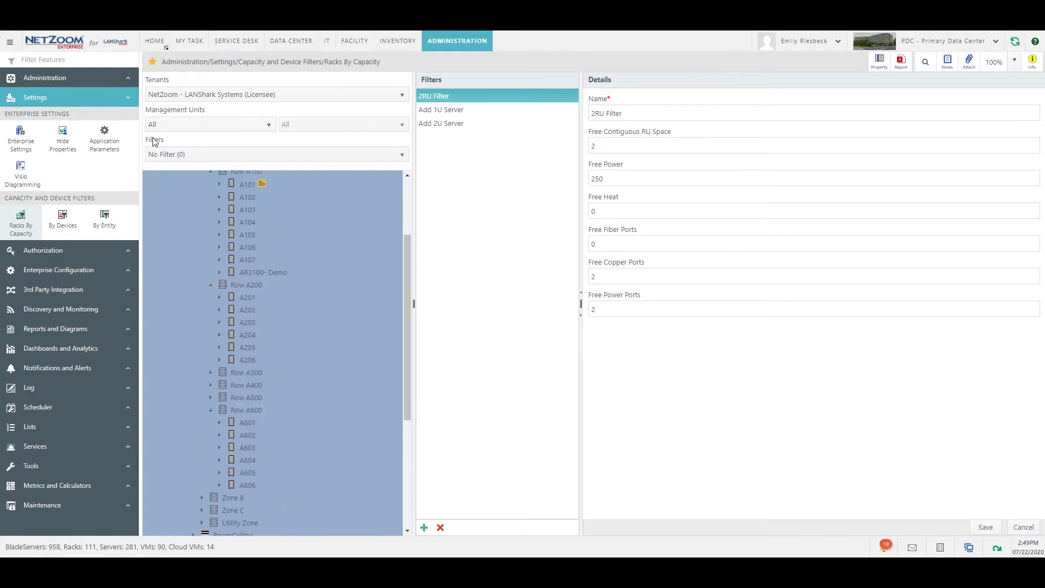
Apply the 2RU Filter to the data center tree, inspect the racks in Zone B's Row B100, and collapse the expanded rows
{"action": "left_click", "coordinate": [319, 154]}
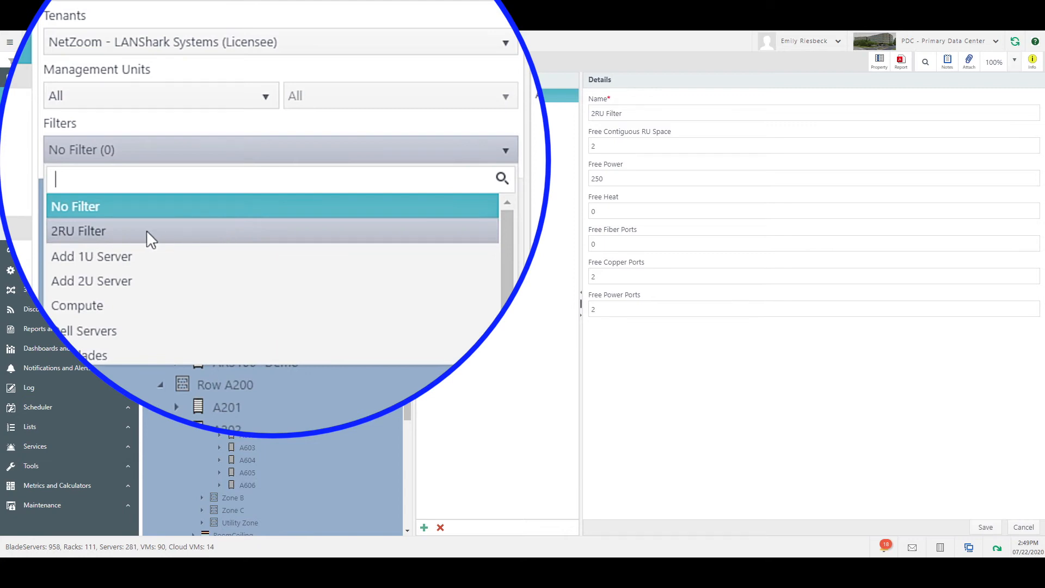
{"action": "left_click", "coordinate": [198, 201]}
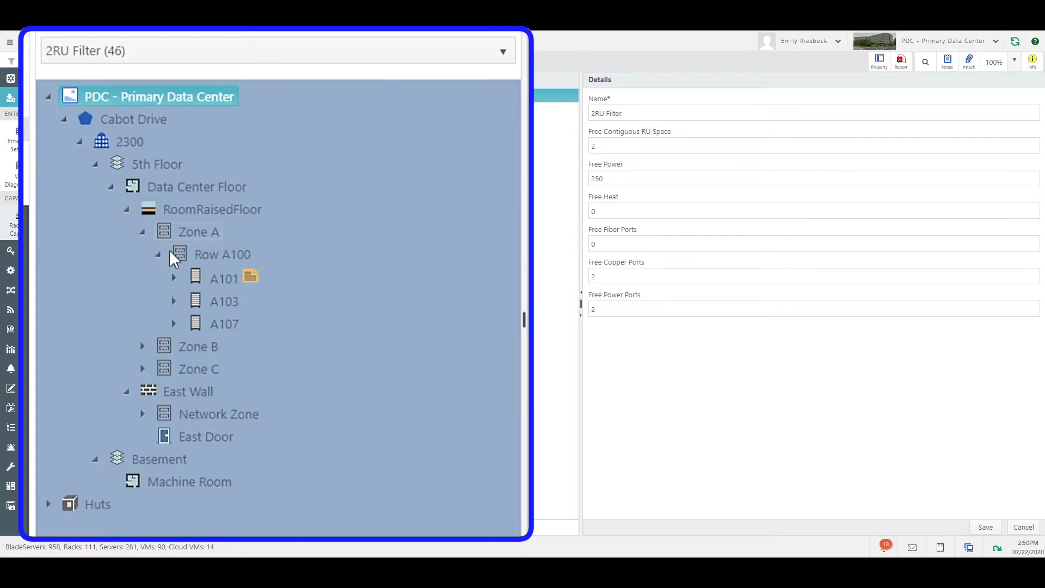
{"action": "left_click", "coordinate": [142, 346]}
{"action": "left_click", "coordinate": [158, 370]}
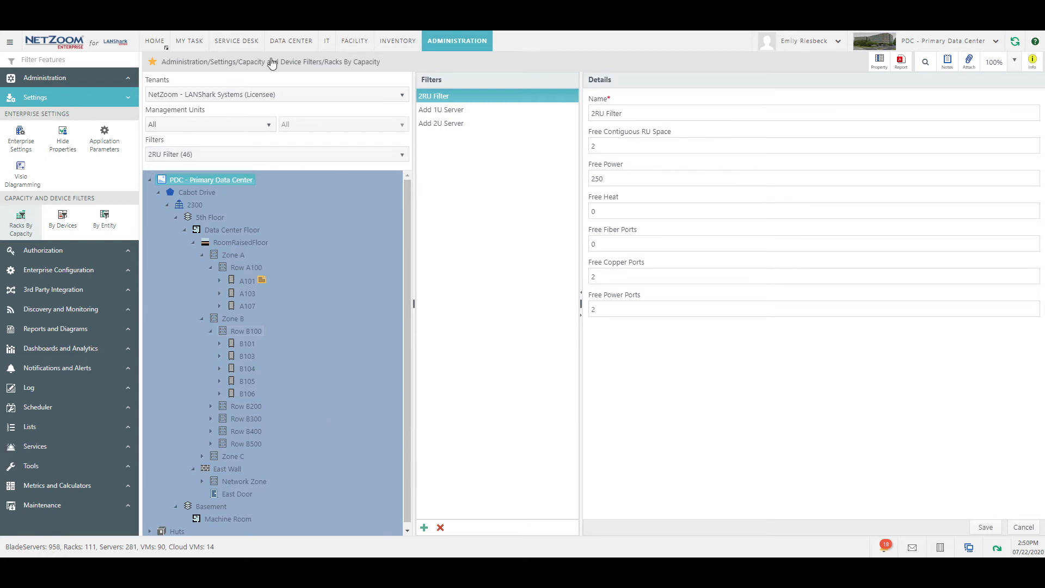
{"action": "left_click", "coordinate": [212, 267]}
{"action": "left_click", "coordinate": [210, 293]}
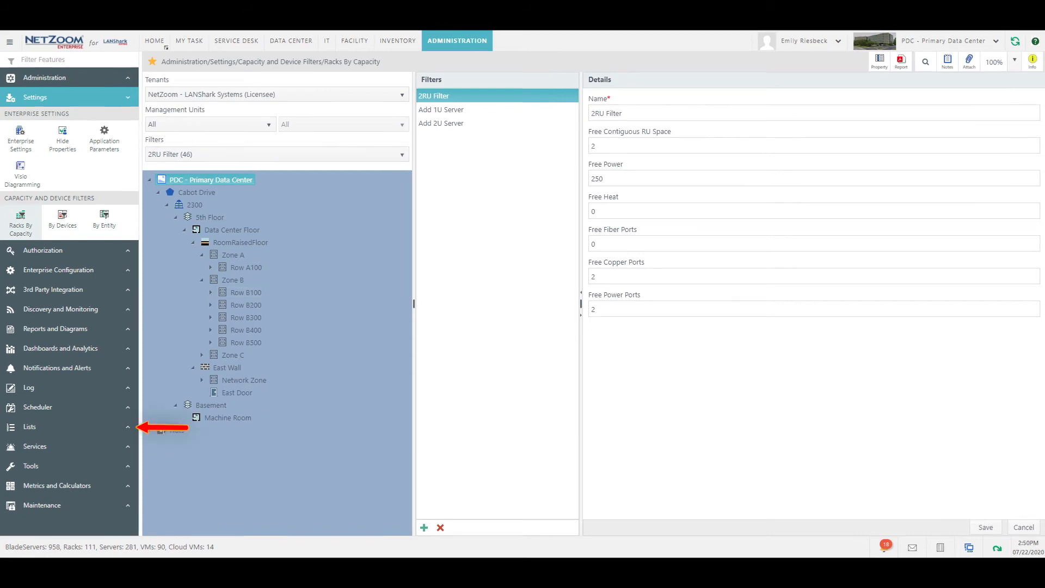
Open the Management Units list and examine the Network unit's details and its assigned roles and users
{"action": "left_click", "coordinate": [30, 427]}
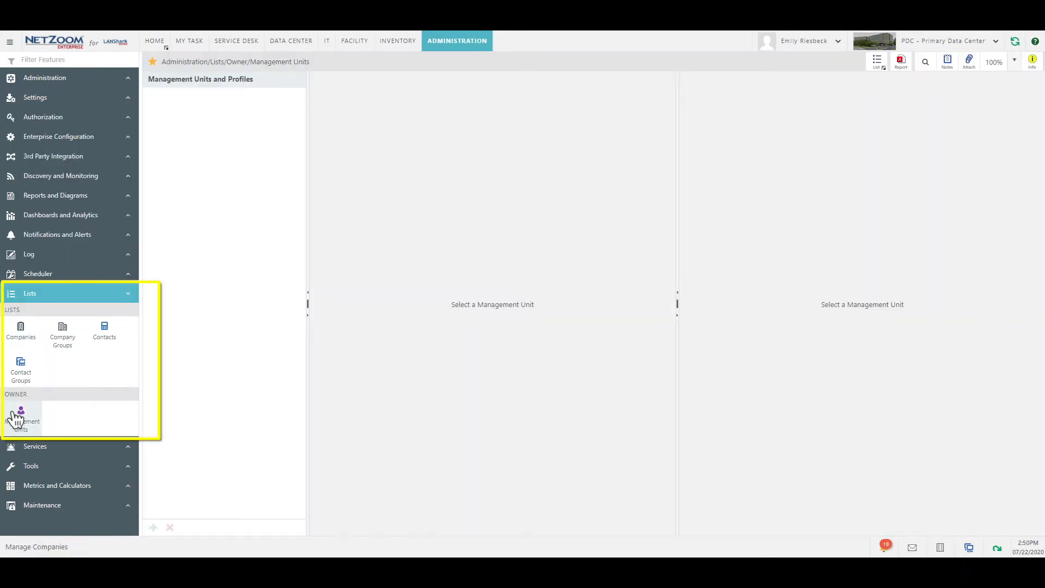
{"action": "left_click", "coordinate": [192, 124]}
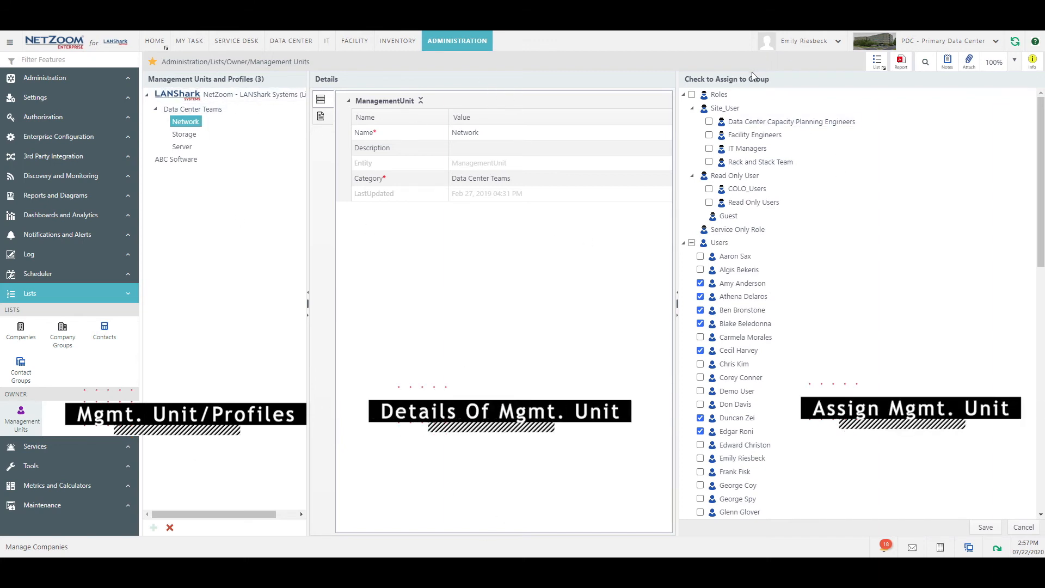
{"action": "scroll", "coordinate": [761, 418], "scroll_direction": "down", "scroll_amount": 5}
{"action": "scroll", "coordinate": [830, 426], "scroll_direction": "up", "scroll_amount": 5}
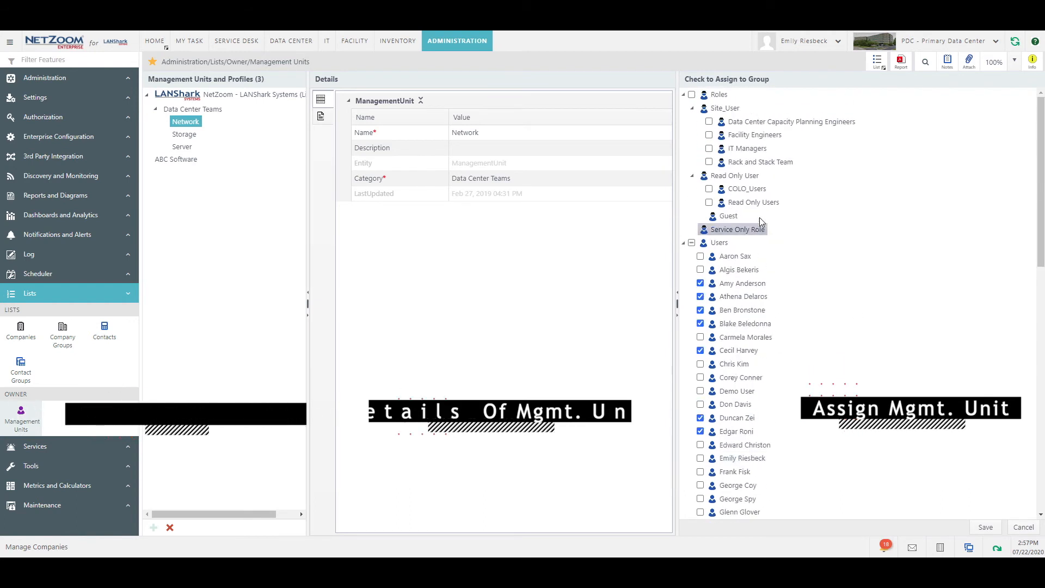
Add a management unit named Software with the category Data Center Teams and save it
{"action": "left_click", "coordinate": [193, 108]}
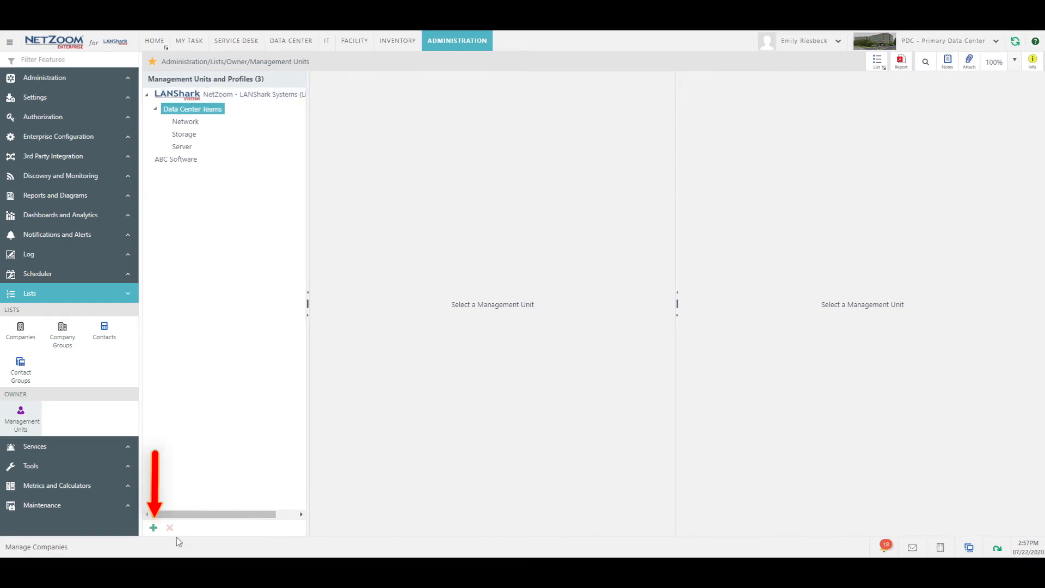
{"action": "left_click", "coordinate": [153, 528]}
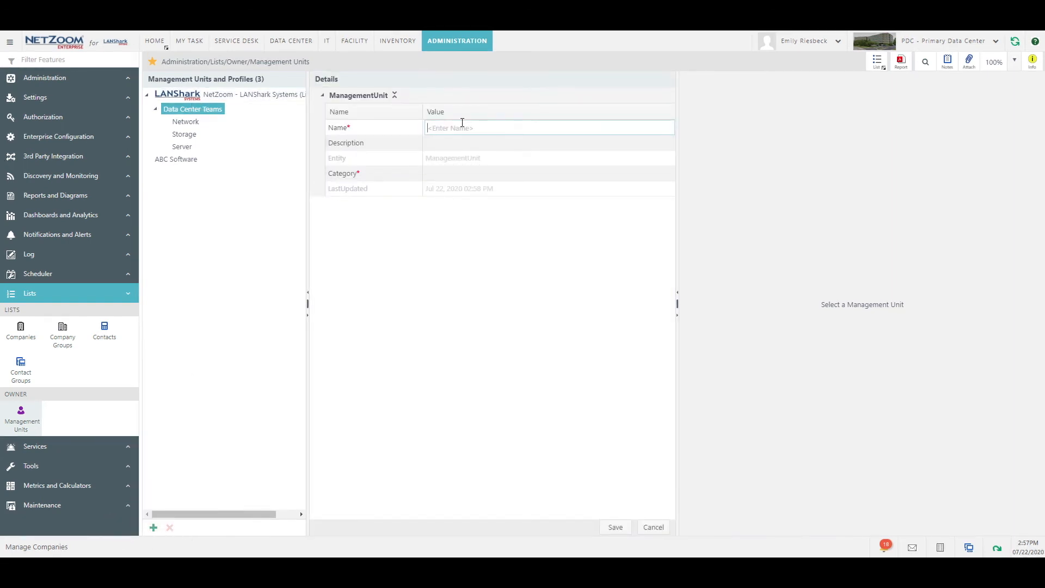
{"action": "type", "text": "Software"}
{"action": "left_click", "coordinate": [432, 170]}
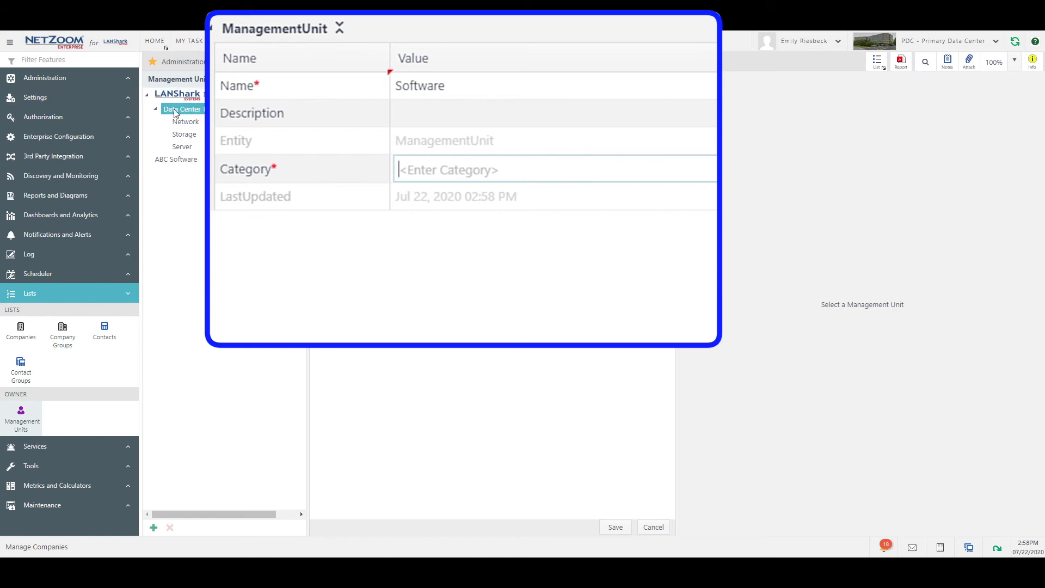
{"action": "type", "text": "Data Center Team"}
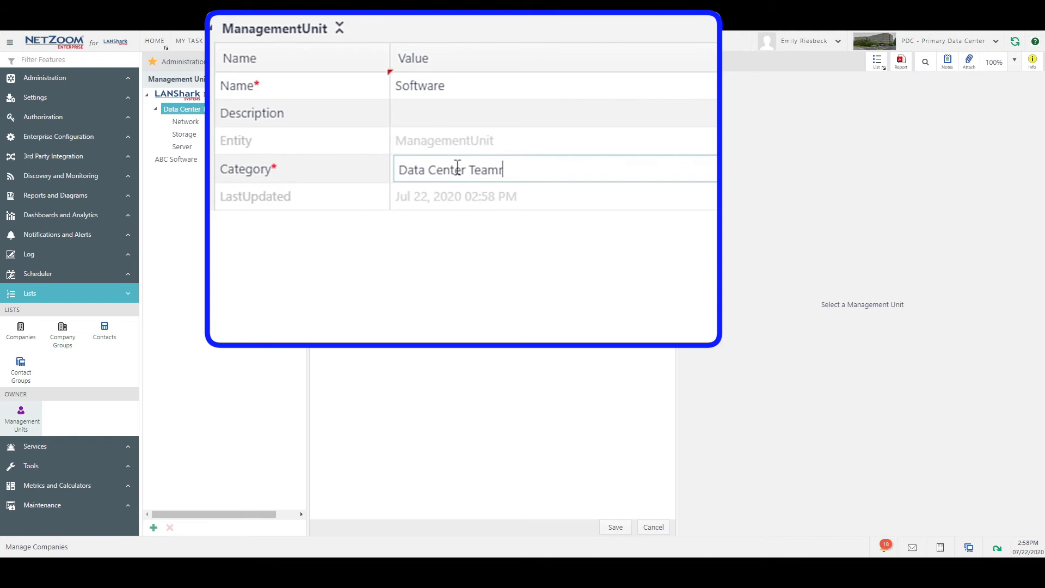
{"action": "type", "text": "s"}
{"action": "left_click", "coordinate": [615, 527]}
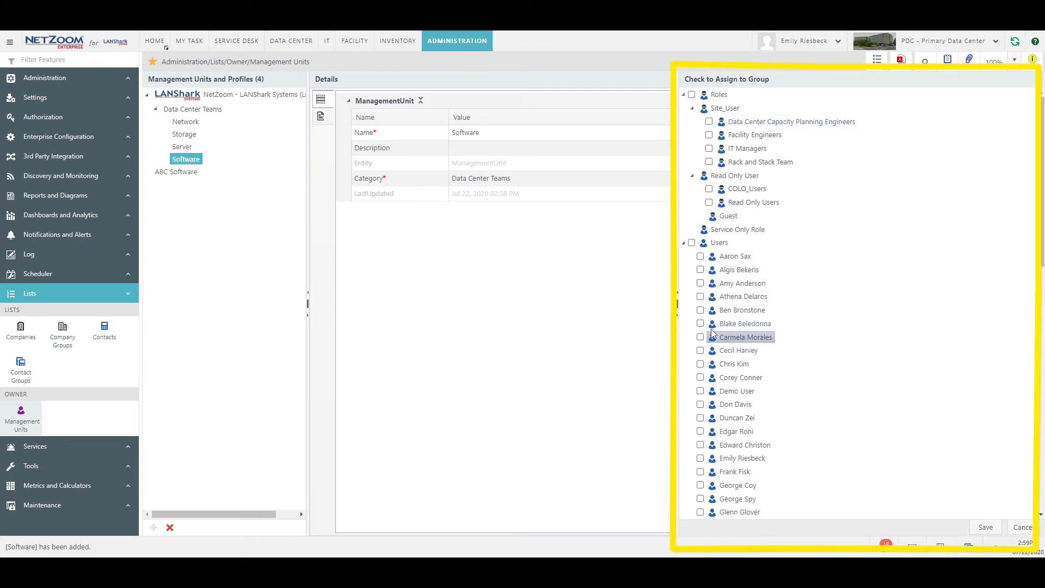
Assign the currently logged-in user to the Software management unit and save the assignment
{"action": "scroll", "coordinate": [703, 407], "scroll_direction": "down", "scroll_amount": 2}
{"action": "left_click", "coordinate": [701, 404]}
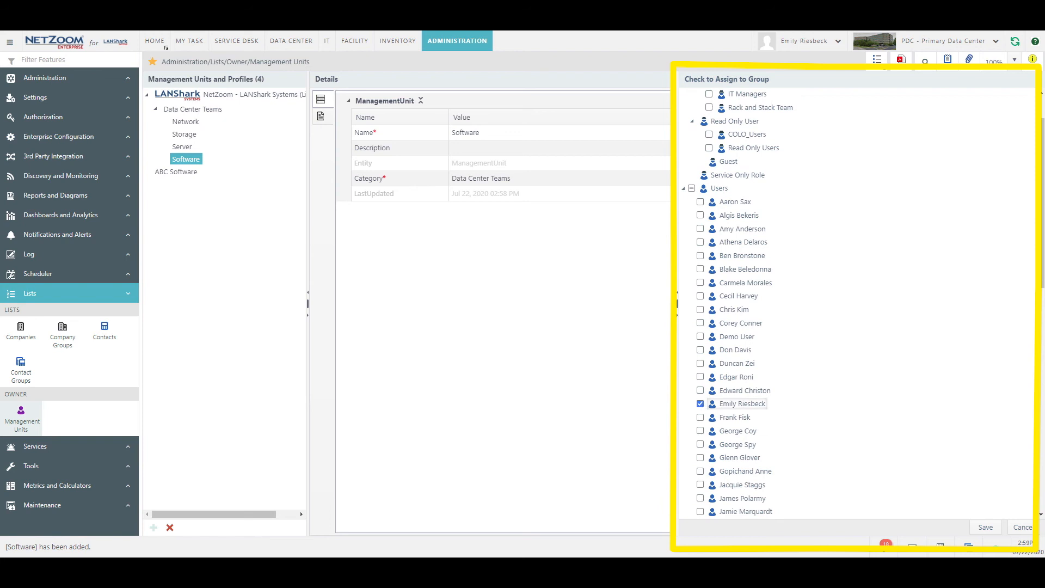
{"action": "left_click", "coordinate": [986, 528]}
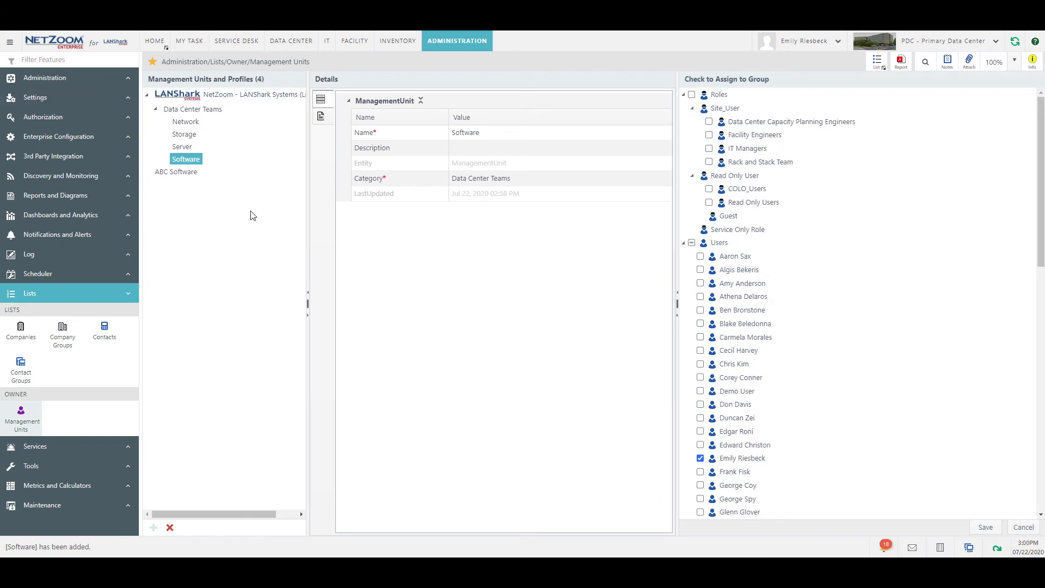
Open the Demo-03 server in Edit Data Center and display its management unit and tenant assignments
{"action": "left_click", "coordinate": [294, 45]}
{"action": "left_click", "coordinate": [114, 102]}
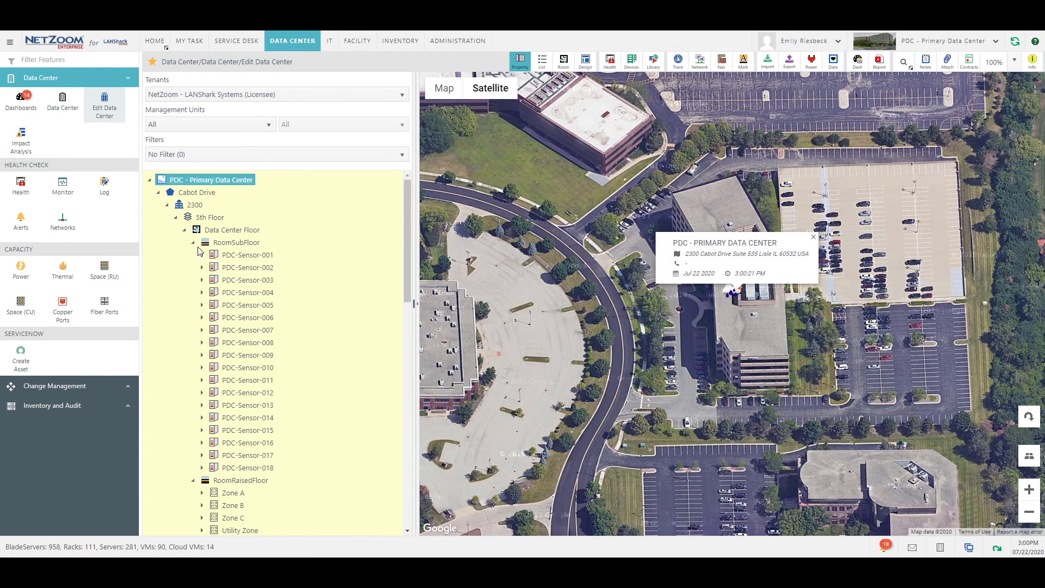
{"action": "left_click", "coordinate": [192, 243]}
{"action": "left_click", "coordinate": [131, 285]}
{"action": "left_click", "coordinate": [147, 194]}
{"action": "left_click", "coordinate": [305, 366]}
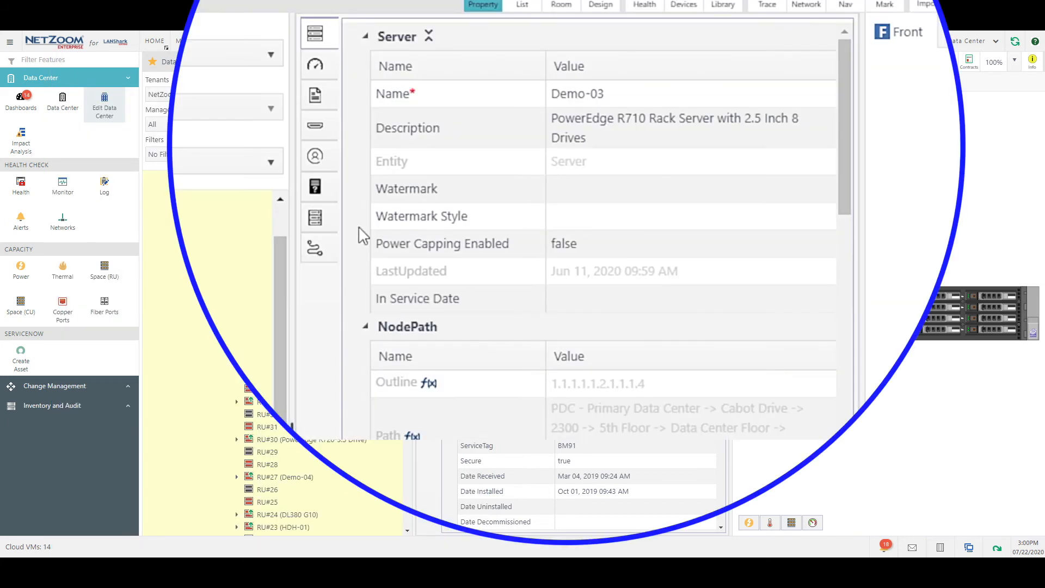
{"action": "left_click", "coordinate": [319, 155]}
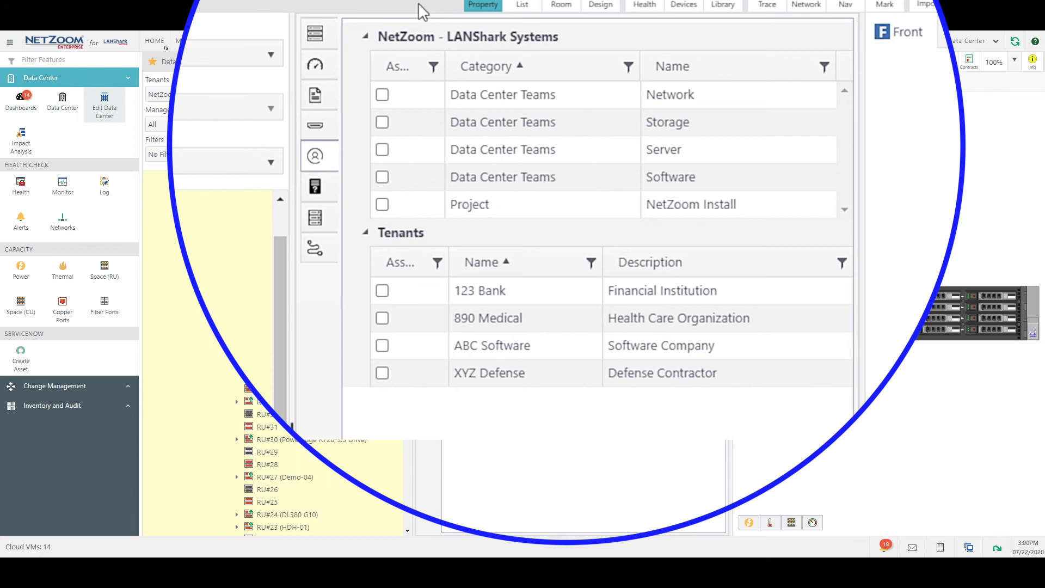
Assign the Software management unit to the Demo-03 server and to rack A102, and collapse rack A101 in the tree
{"action": "left_click_drag", "start_coordinate": [389, 37], "coordinate": [554, 34]}
{"action": "left_click", "coordinate": [554, 35]}
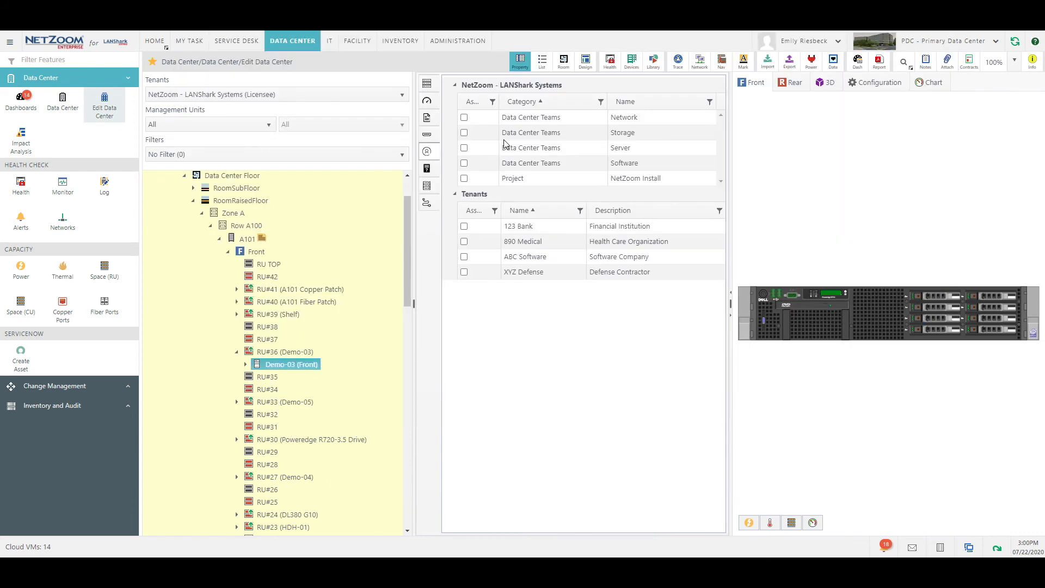
{"action": "left_click", "coordinate": [463, 164]}
{"action": "left_click", "coordinate": [234, 237]}
{"action": "left_click", "coordinate": [464, 164]}
{"action": "scroll", "coordinate": [248, 294], "scroll_direction": "down", "scroll_amount": 15}
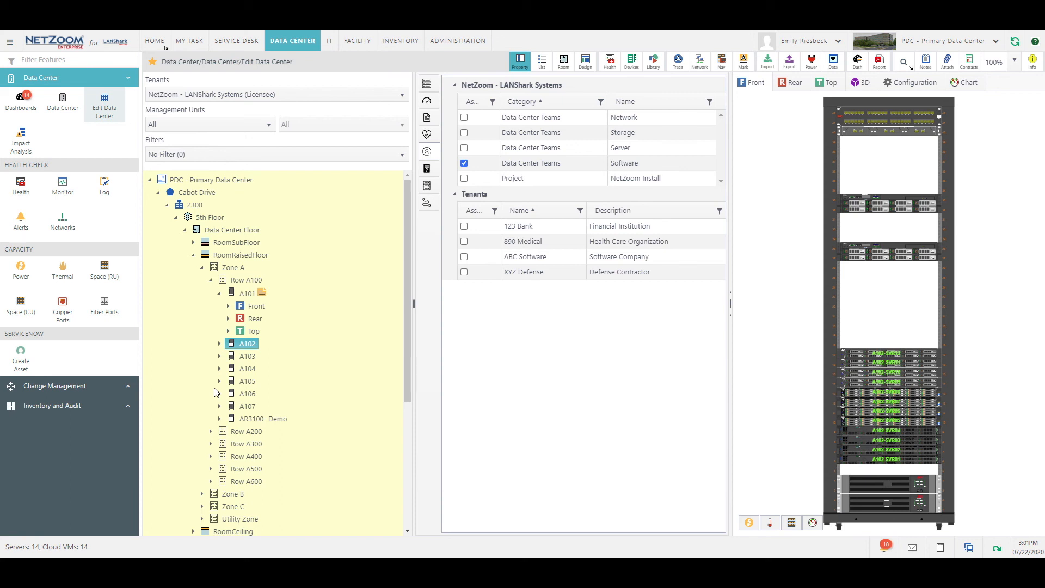
{"action": "left_click", "coordinate": [220, 294]}
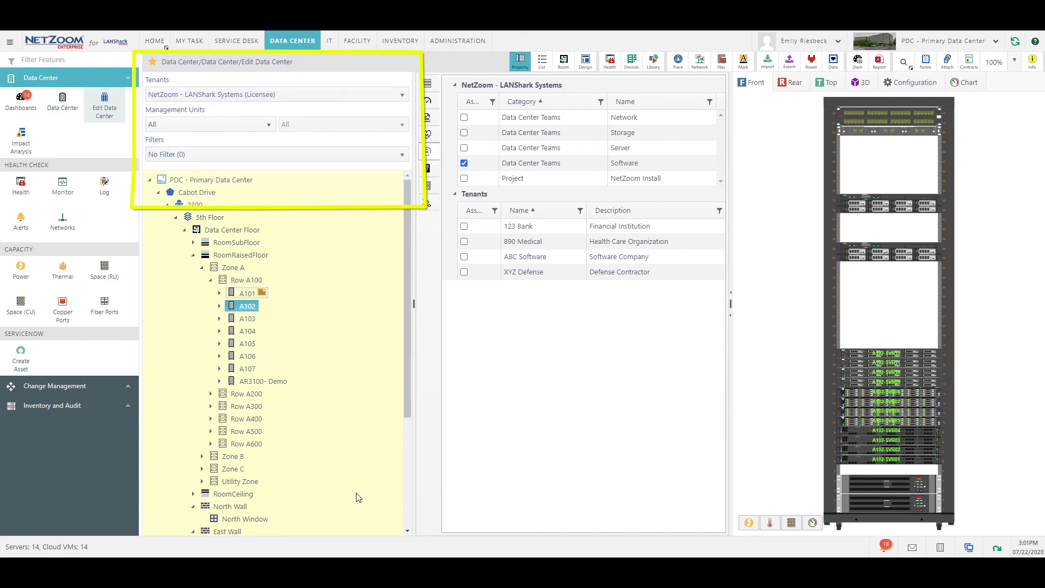
Apply the 2RU Filter to the data center tree and expand Zone B to examine the matching racks
{"action": "left_click", "coordinate": [186, 158]}
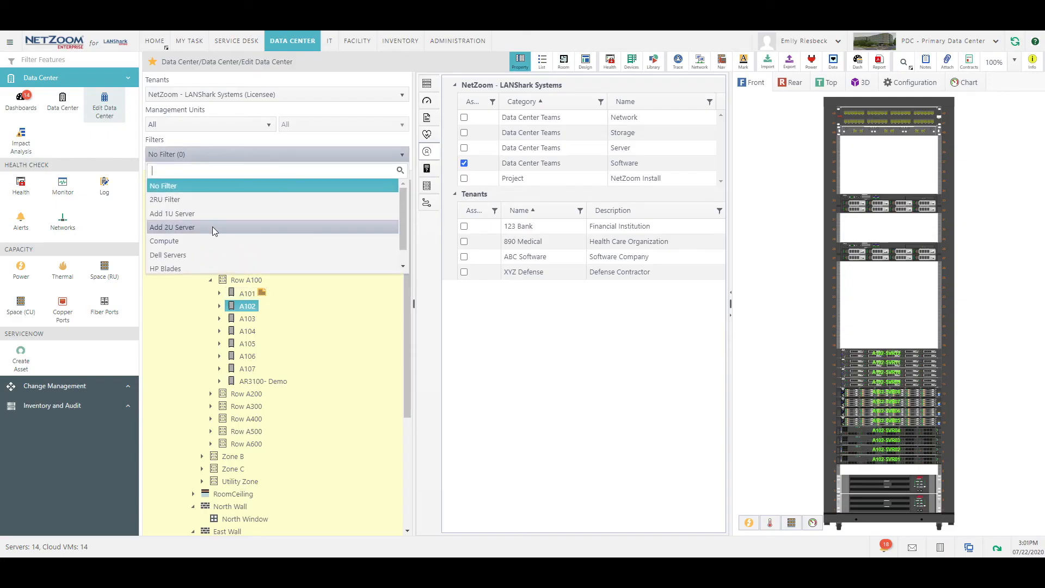
{"action": "left_click", "coordinate": [216, 198]}
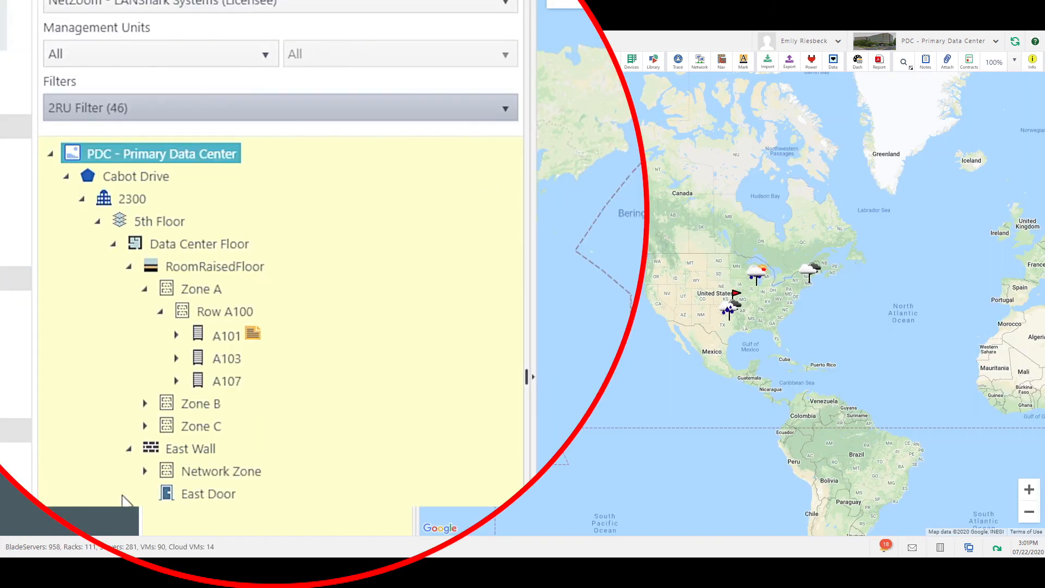
{"action": "left_click", "coordinate": [144, 403]}
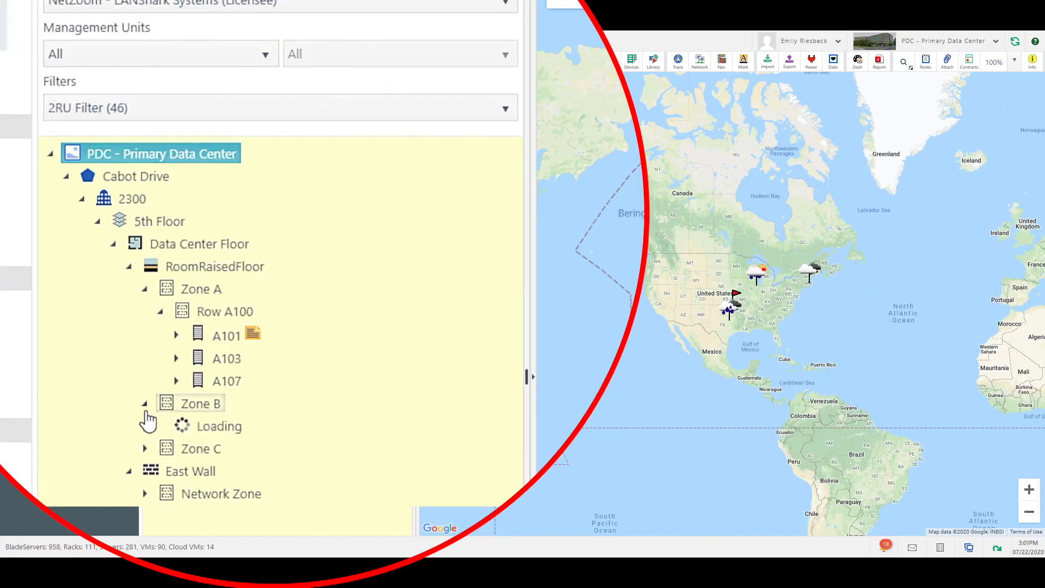
Reset the tree to No Filter and collapse RoomSubFloor, RoomCeiling and Zone A
{"action": "left_click", "coordinate": [214, 114]}
{"action": "left_click", "coordinate": [86, 164]}
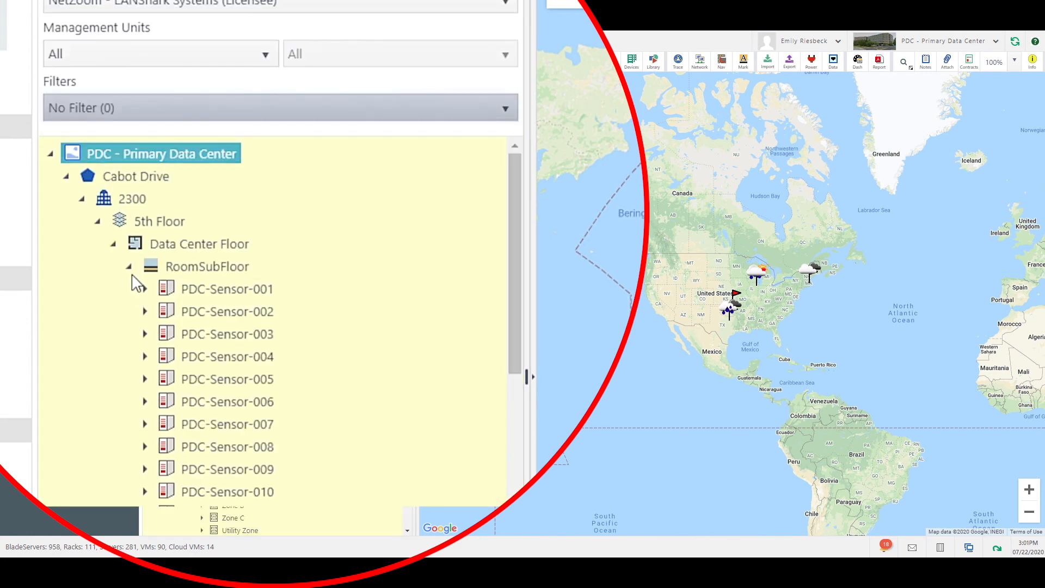
{"action": "left_click", "coordinate": [129, 266]}
{"action": "left_click", "coordinate": [129, 401]}
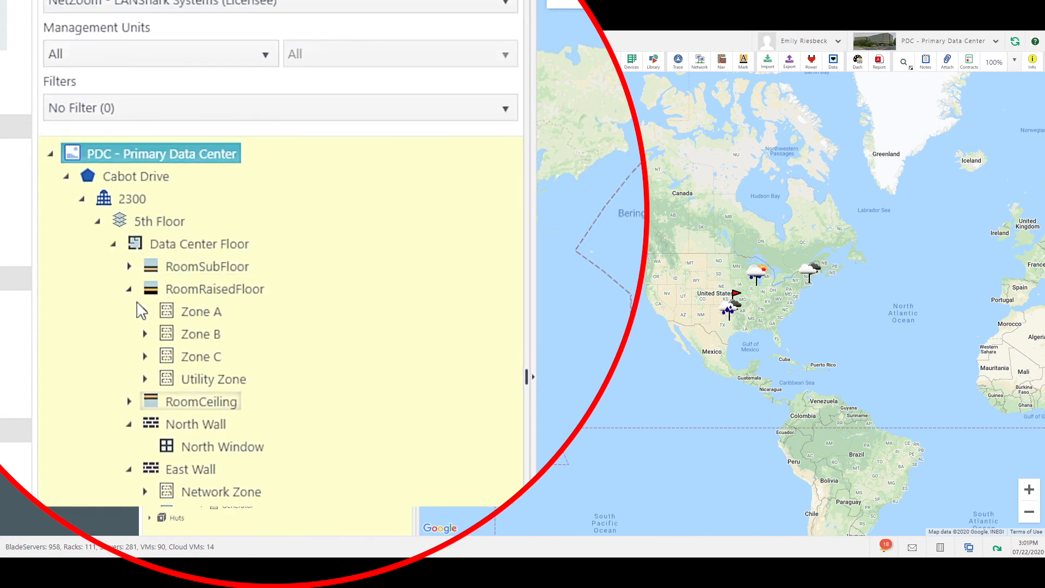
{"action": "left_click", "coordinate": [145, 312]}
Filter the tree by the Data Center Teams category and its Software management unit, and open rack A102
{"action": "left_click", "coordinate": [163, 54]}
{"action": "left_click", "coordinate": [143, 137]}
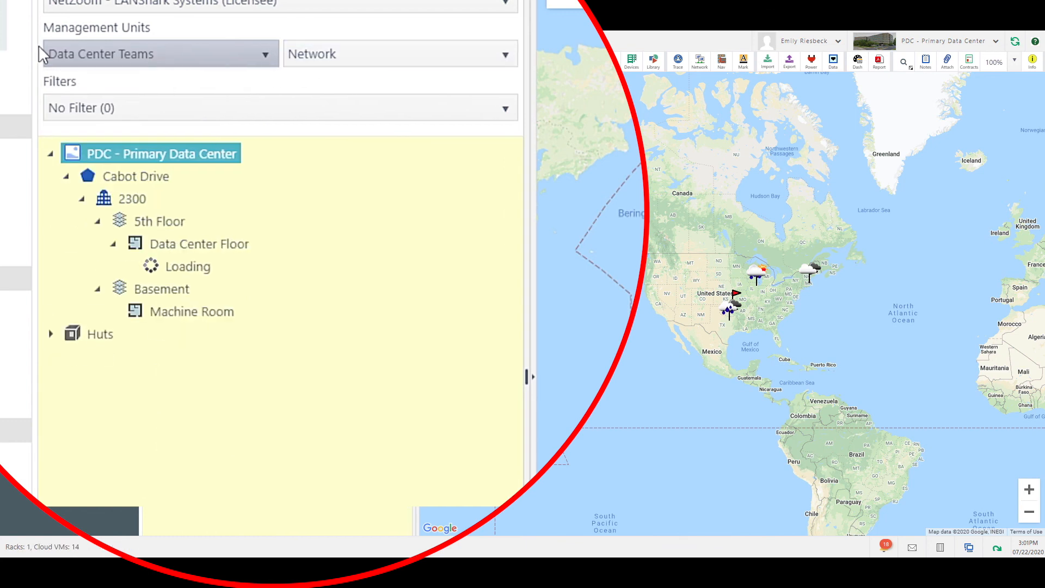
{"action": "left_click", "coordinate": [340, 61]}
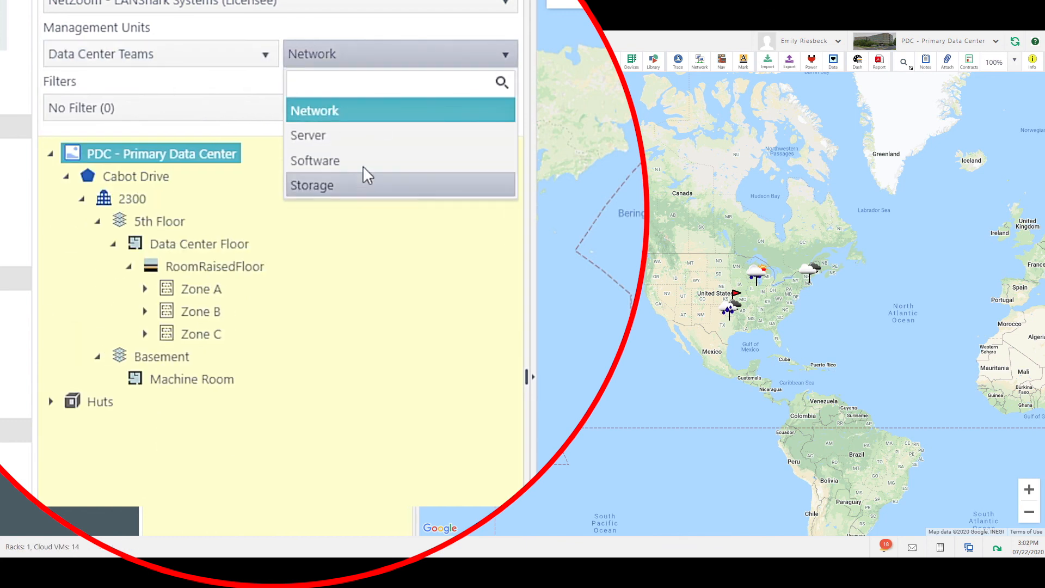
{"action": "left_click", "coordinate": [368, 160]}
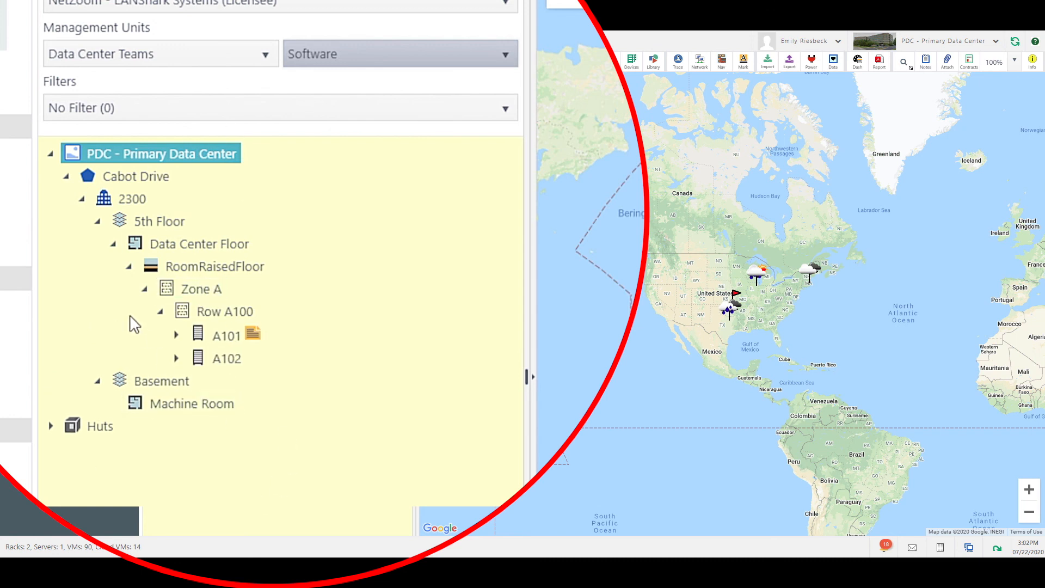
{"action": "left_click", "coordinate": [203, 335]}
{"action": "left_click", "coordinate": [216, 357]}
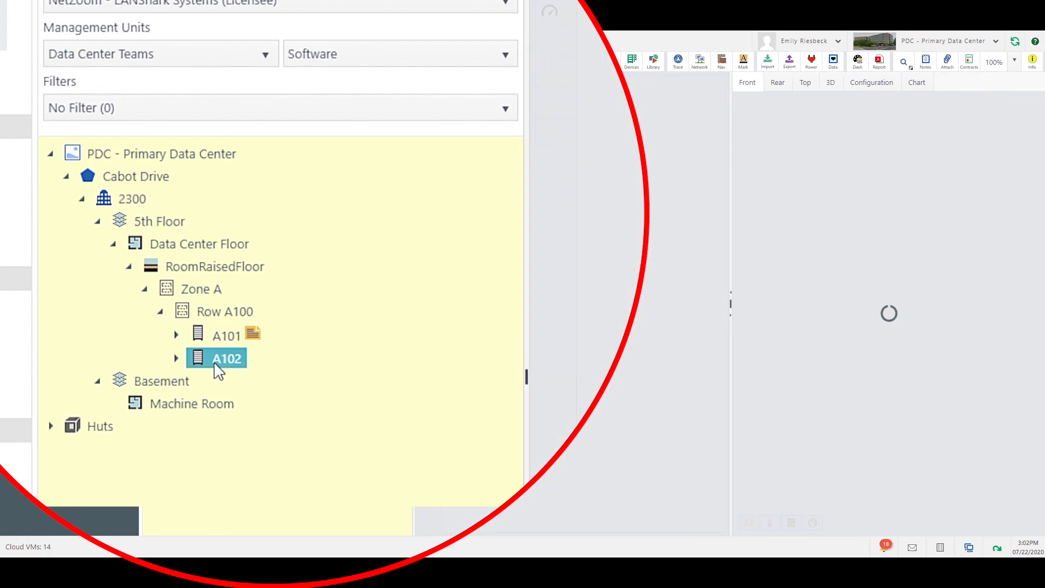